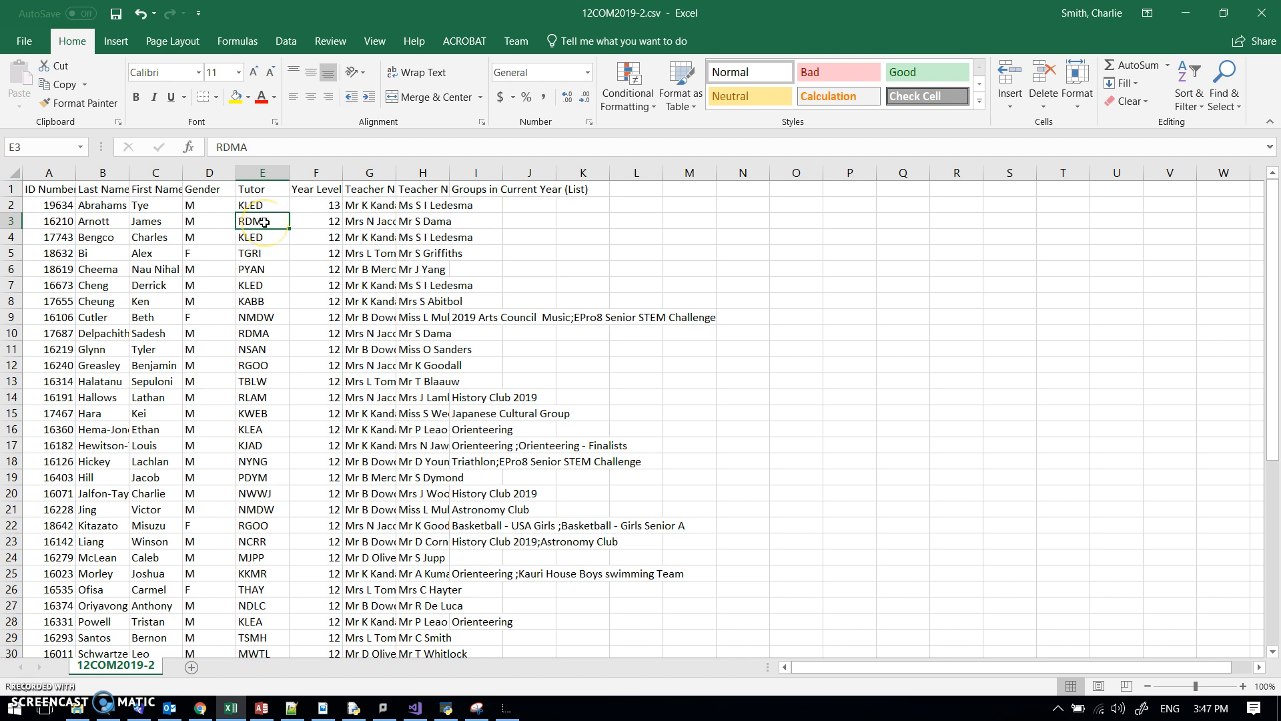
Step: Examine the two teacher-name entries of the students in tutor group RDMA in rows 3 and 10
left_click(411, 225)
left_click(352, 222)
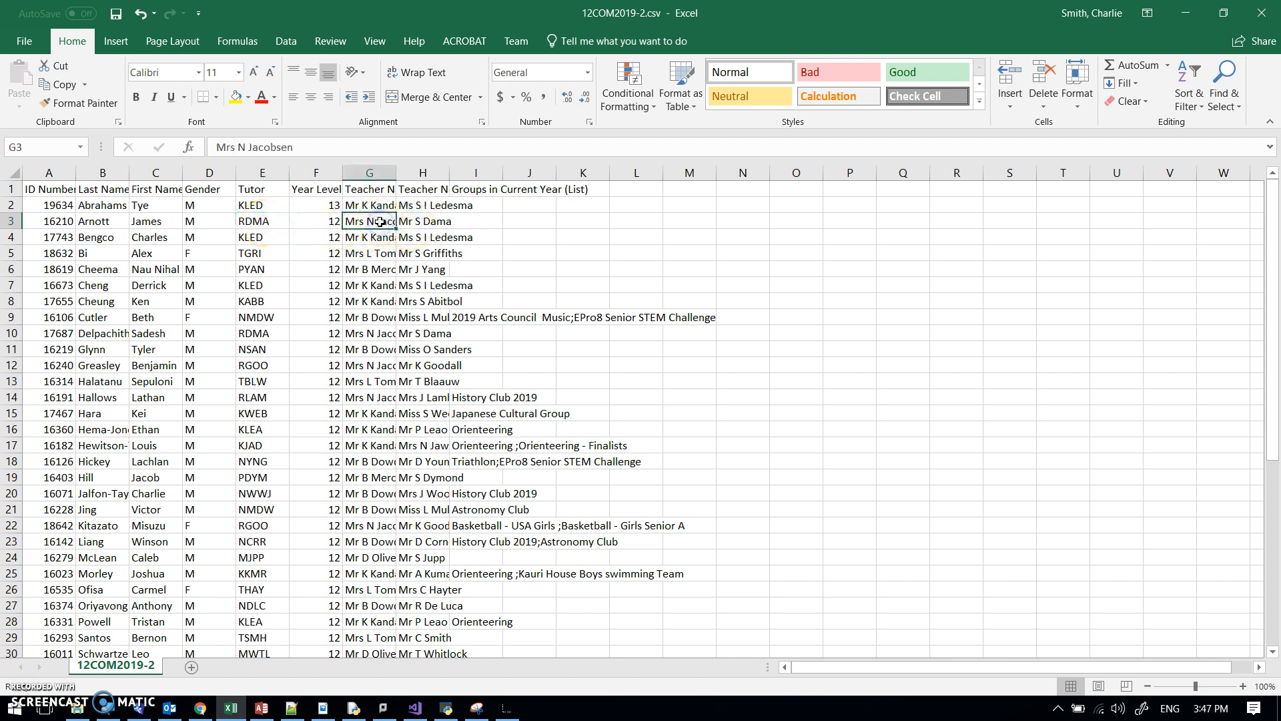
left_click(269, 334)
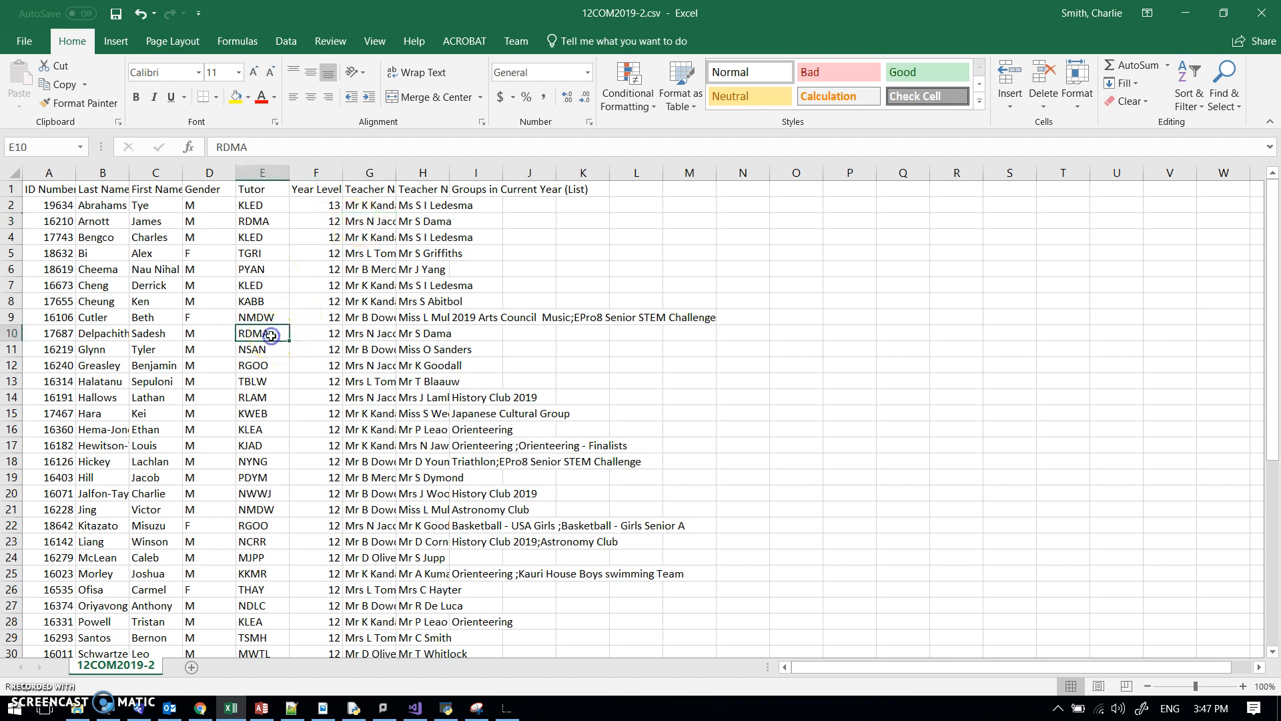
left_click(422, 333)
left_click(379, 334)
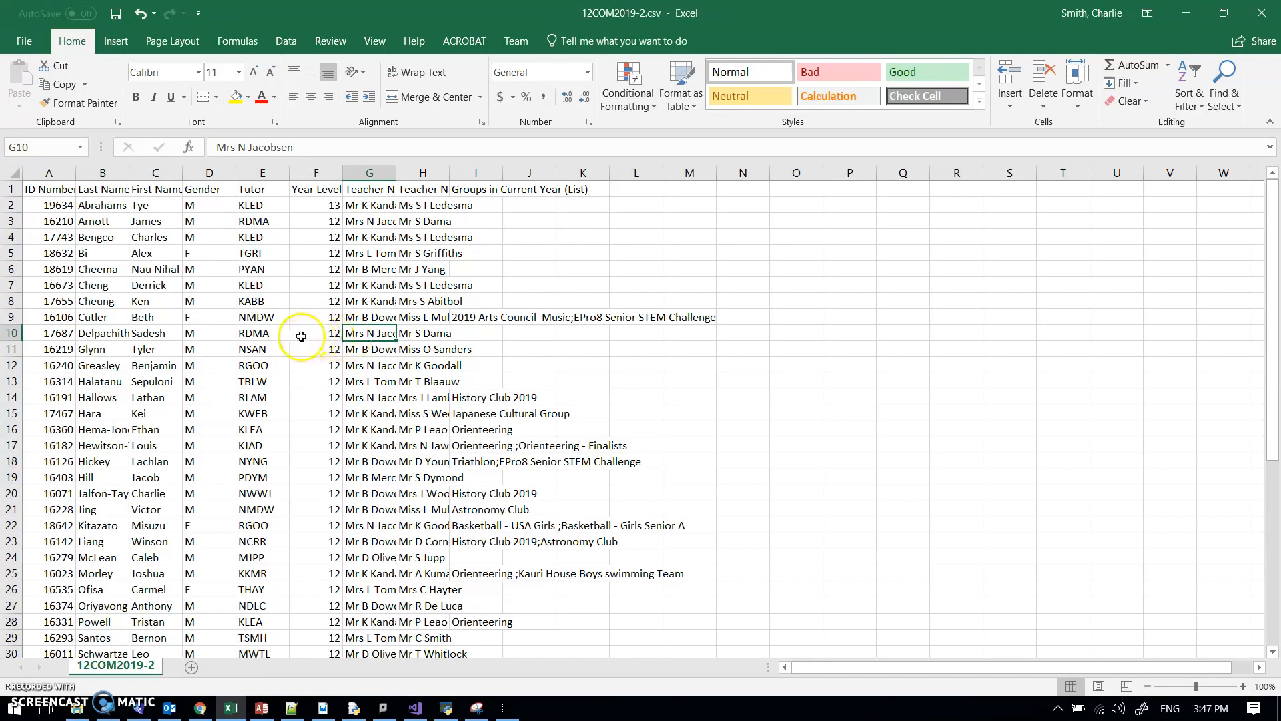
left_click(420, 222)
left_click(409, 335)
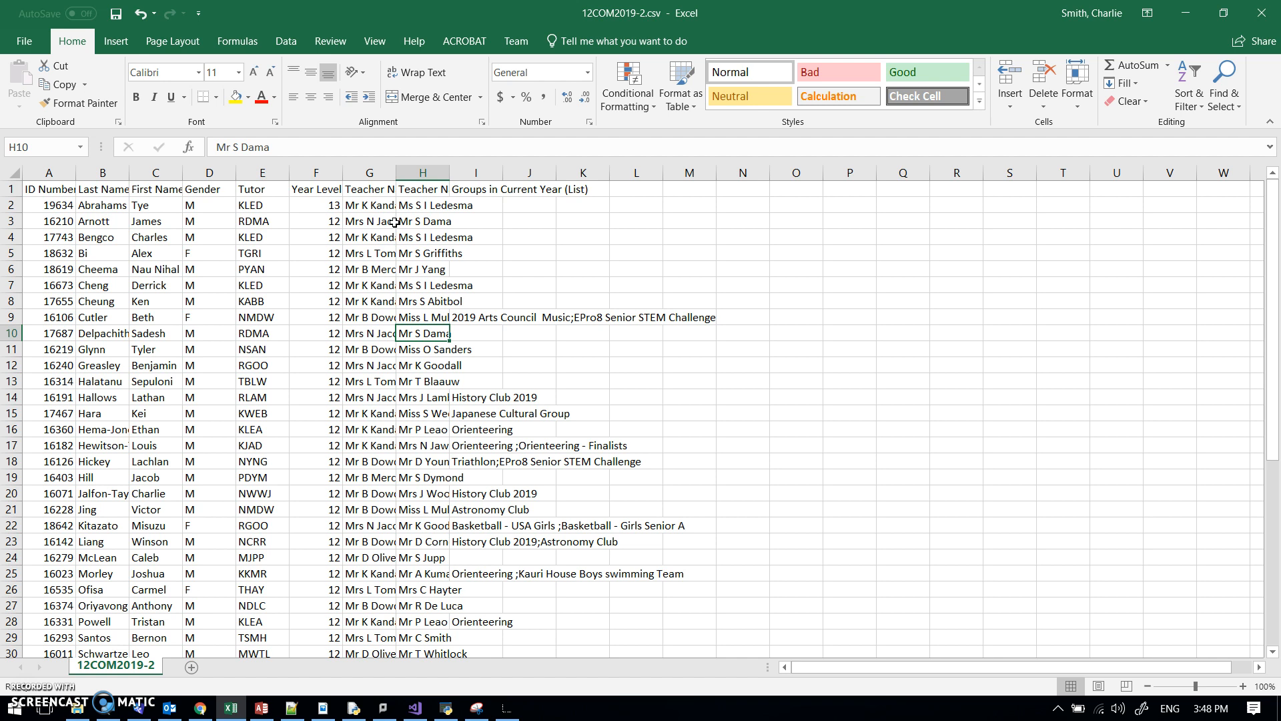
Step: Switch to Access, view the records of the tblStudents table and close it
left_click(261, 708)
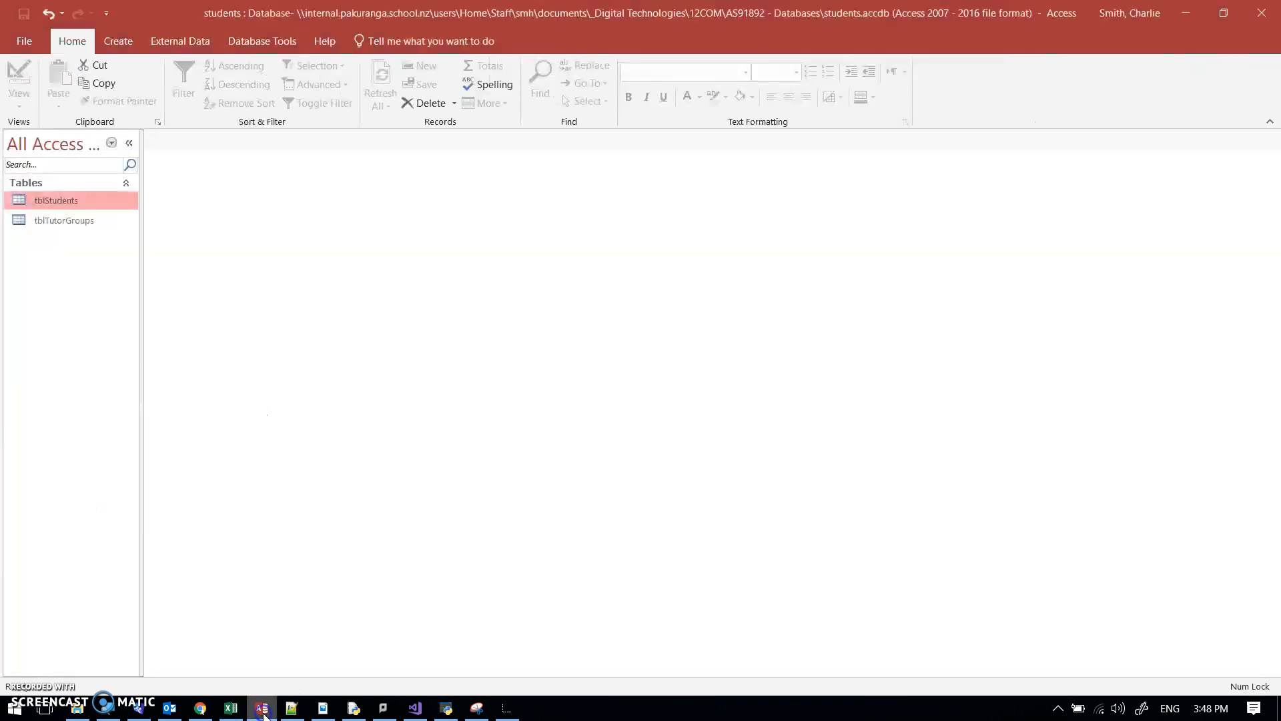
double_click(74, 200)
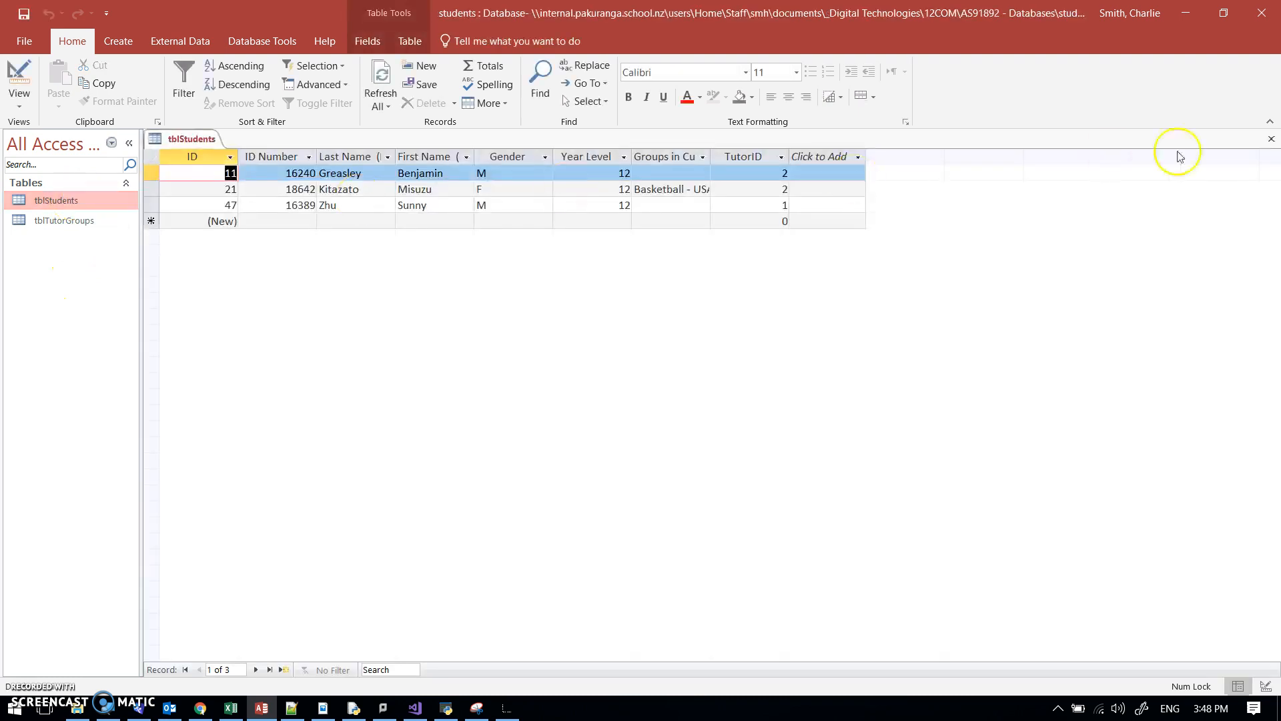
left_click(1271, 139)
Step: Open tblTutorGroups, review the TRMA record's fields and correct the misspelled teacher surname in the RGOO record
double_click(40, 220)
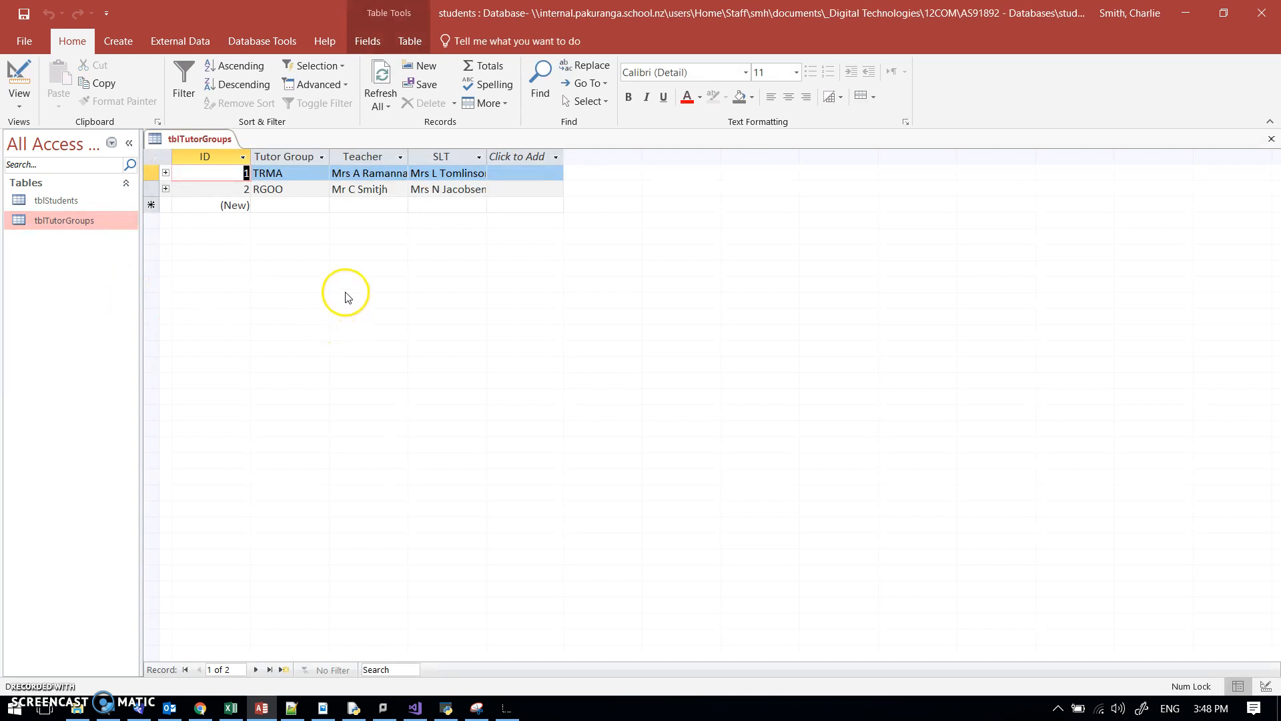
left_click(309, 174)
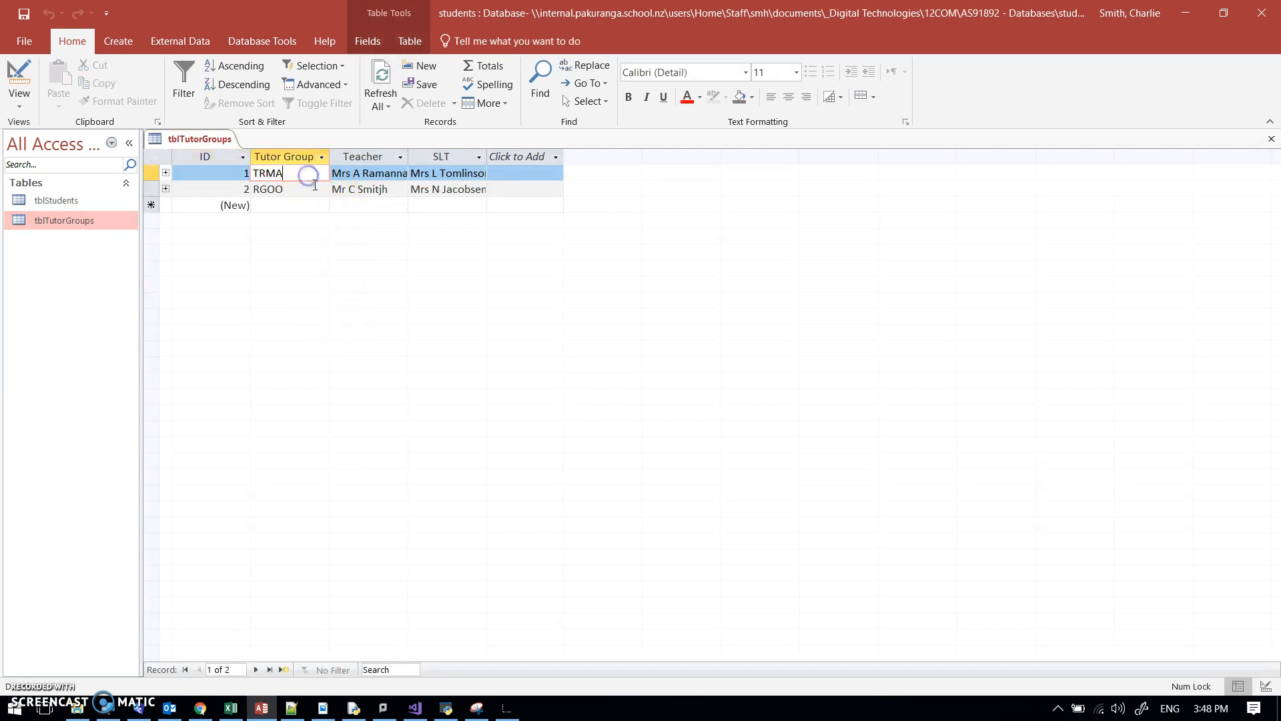
left_click(370, 178)
left_click(438, 174)
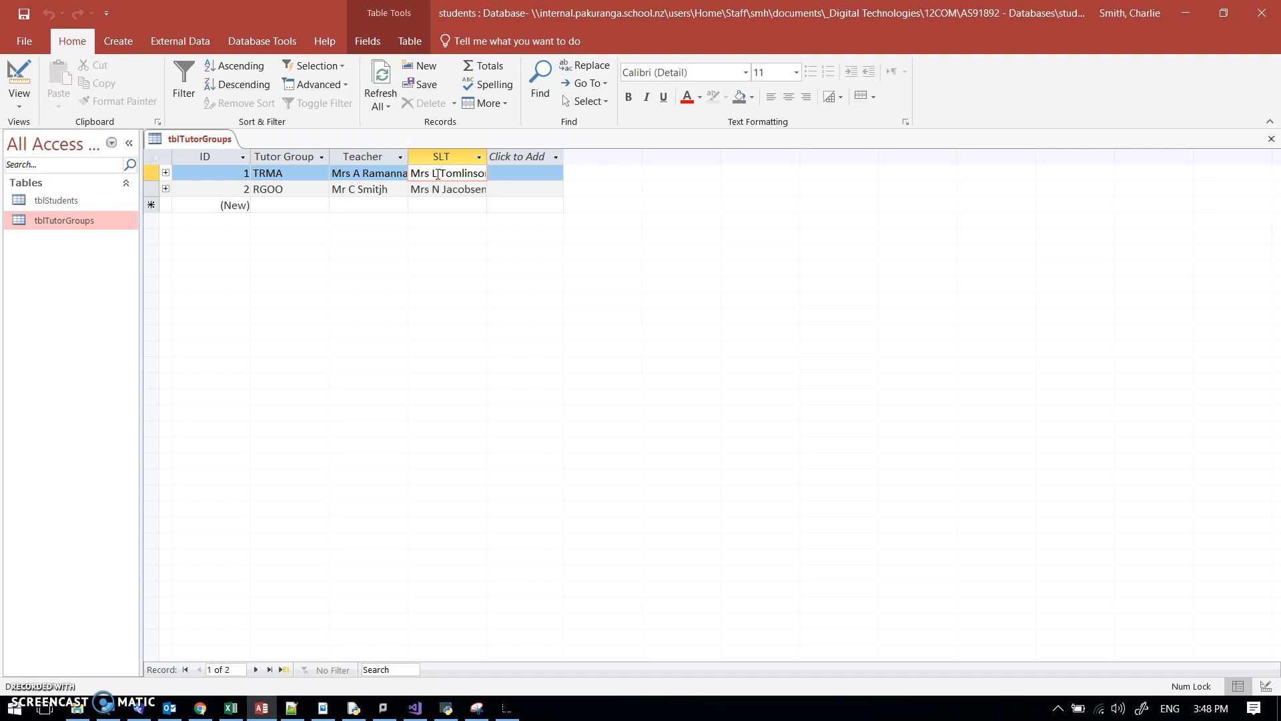
left_click(382, 191)
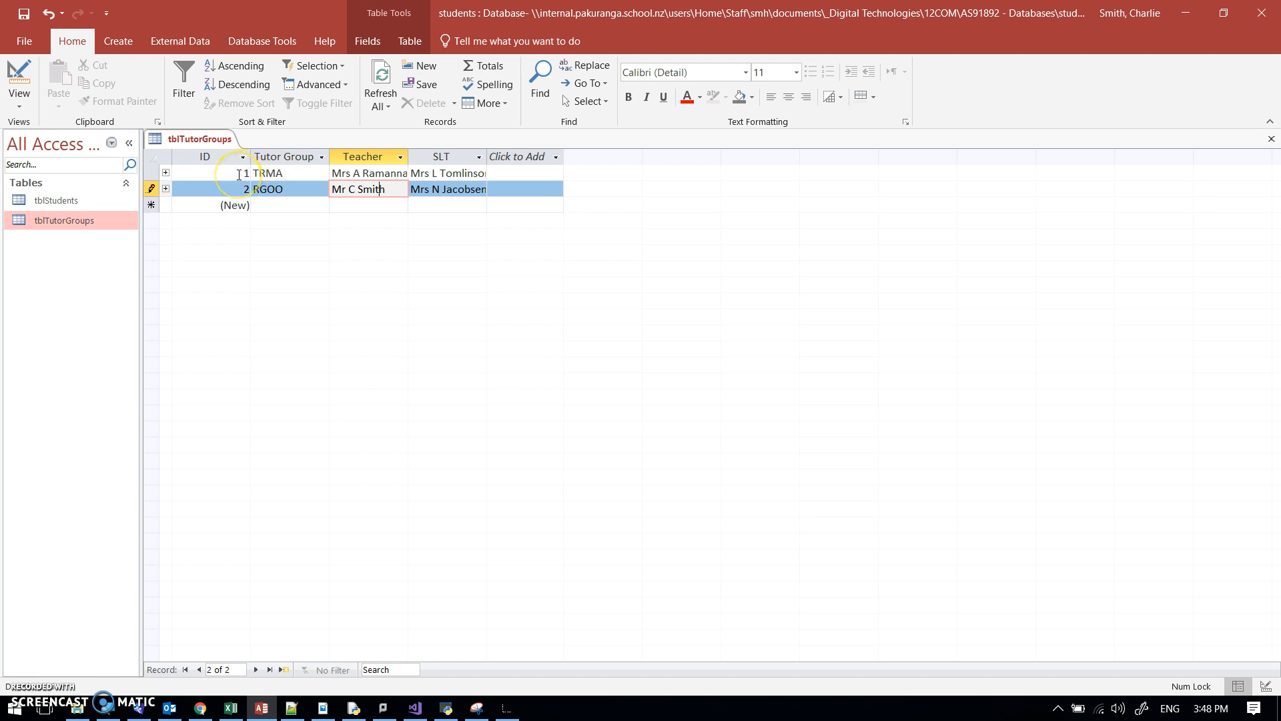
Step: Compare the TutorID values in tblStudents with the IDs in tblTutorGroups and close both tables
left_click(62, 201)
double_click(62, 202)
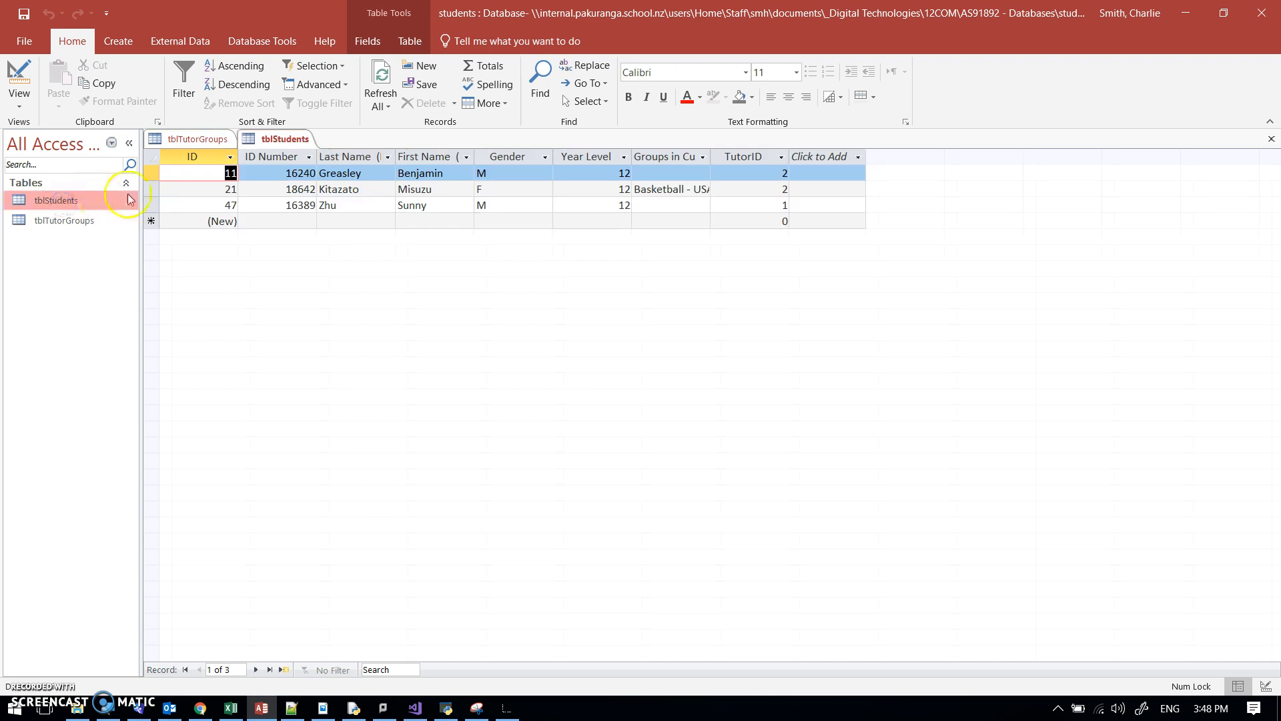
left_click(771, 175)
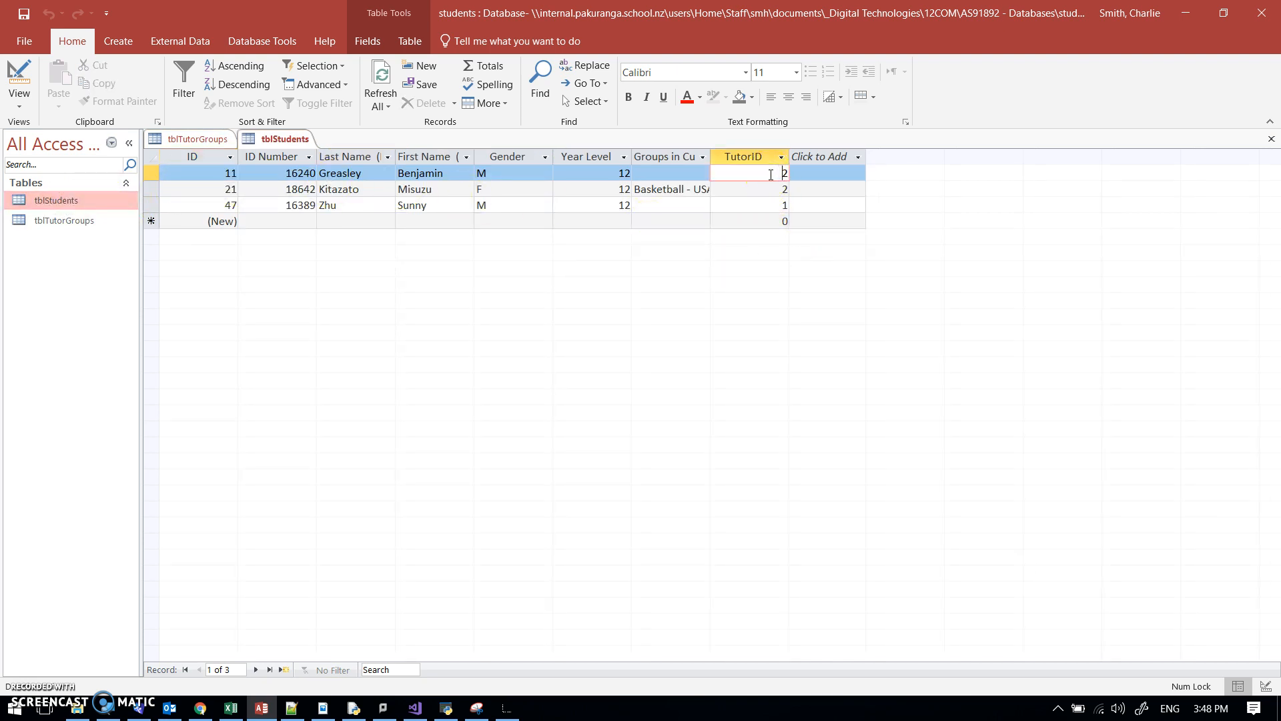
left_click(781, 196)
left_click(780, 179)
left_click(180, 144)
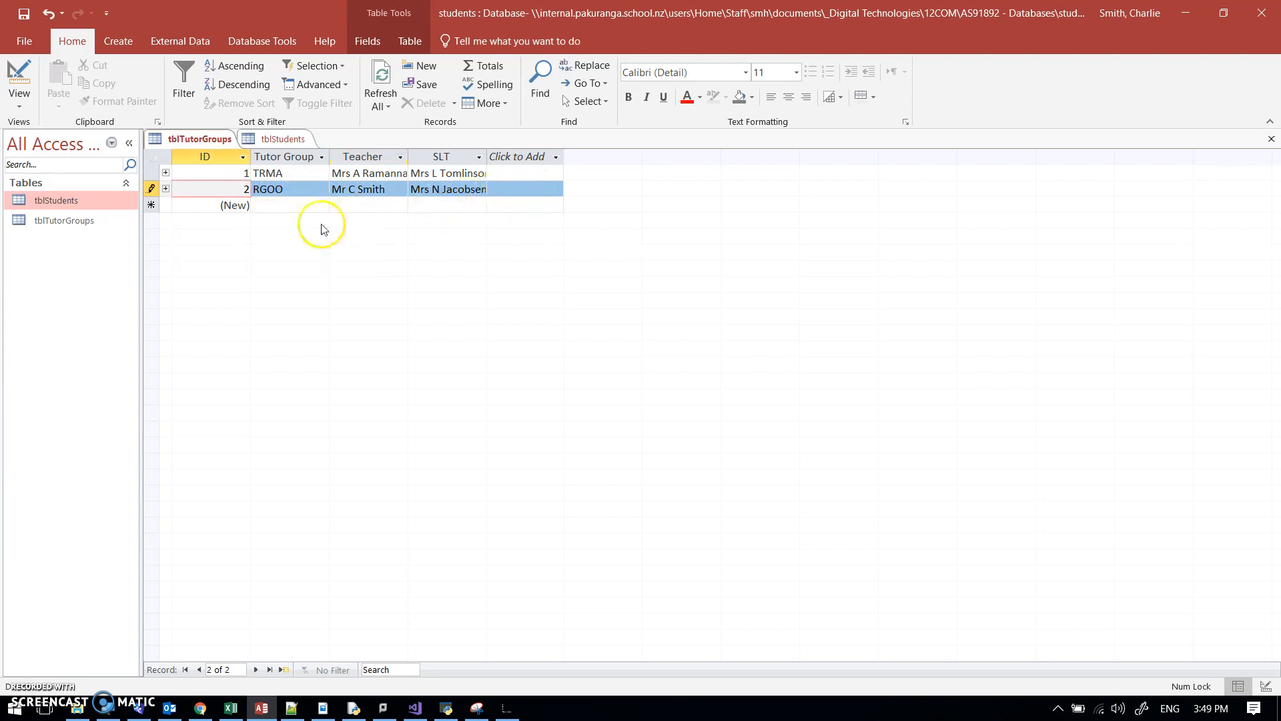
right_click(207, 144)
left_click(253, 200)
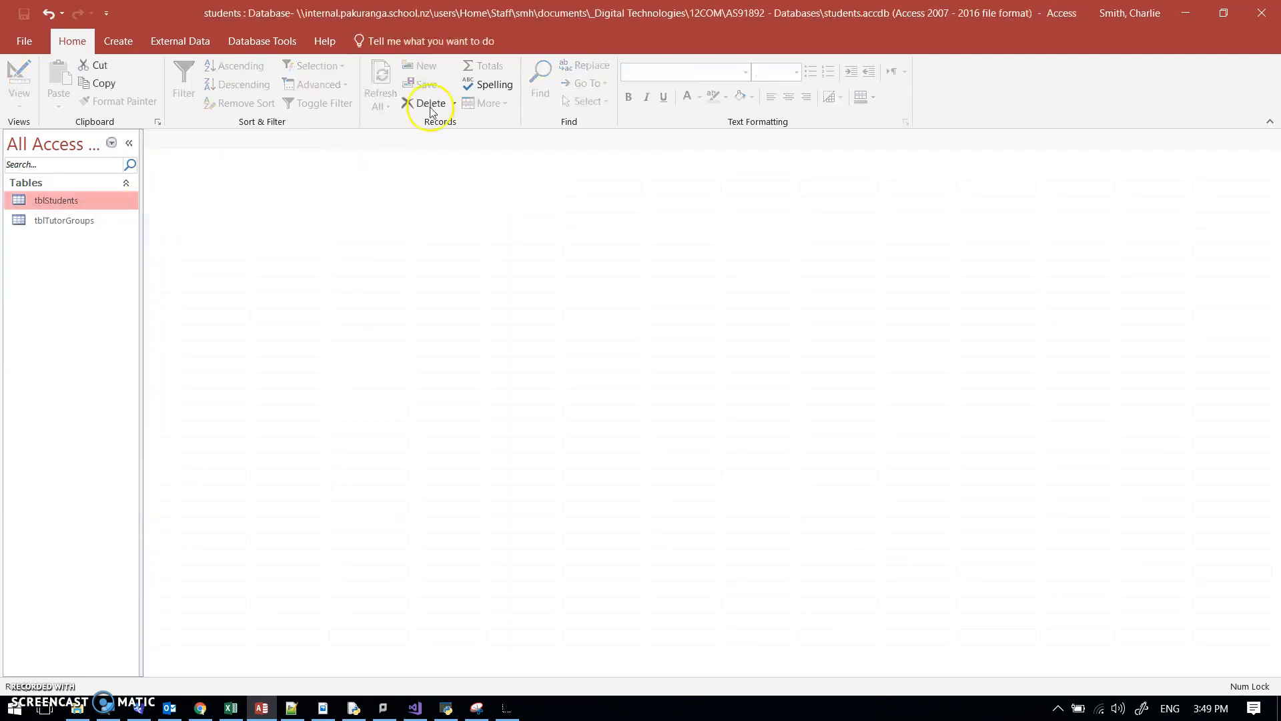
Step: View the relationship between tblStudents and tblTutorGroups in the relationship diagram and close the diagram
left_click(281, 44)
left_click(187, 80)
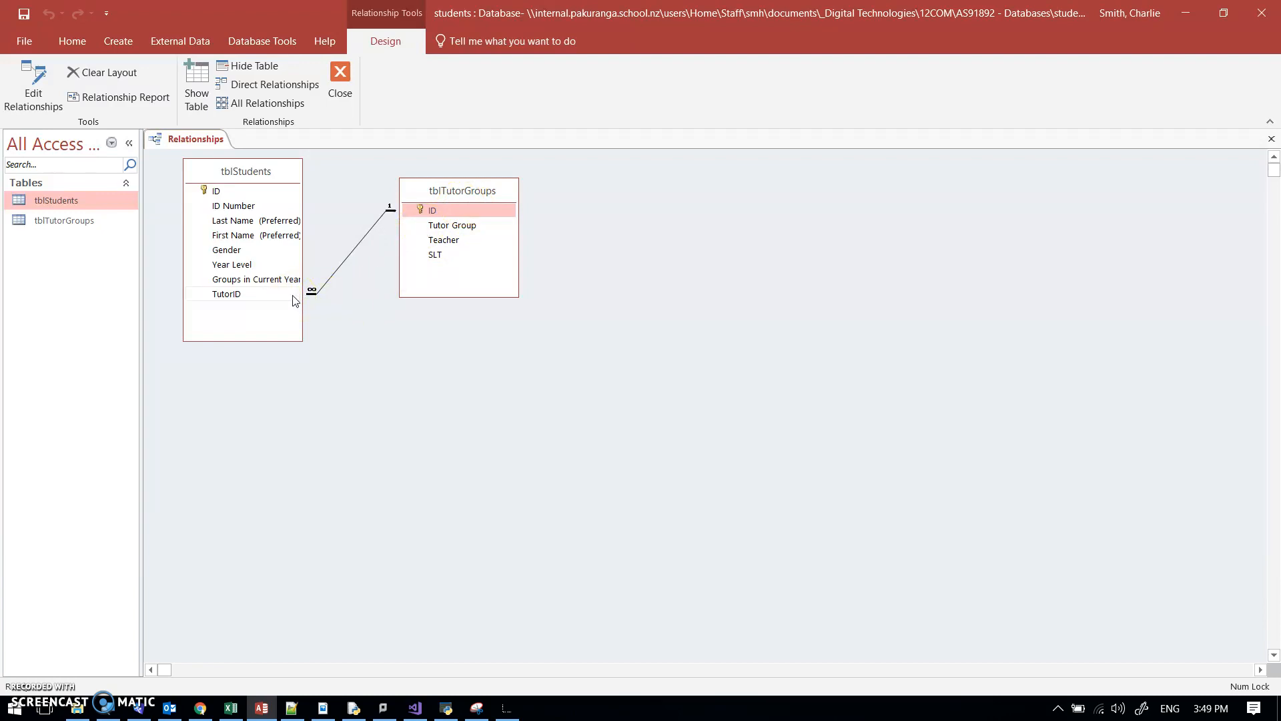
left_click(338, 166)
left_click(341, 93)
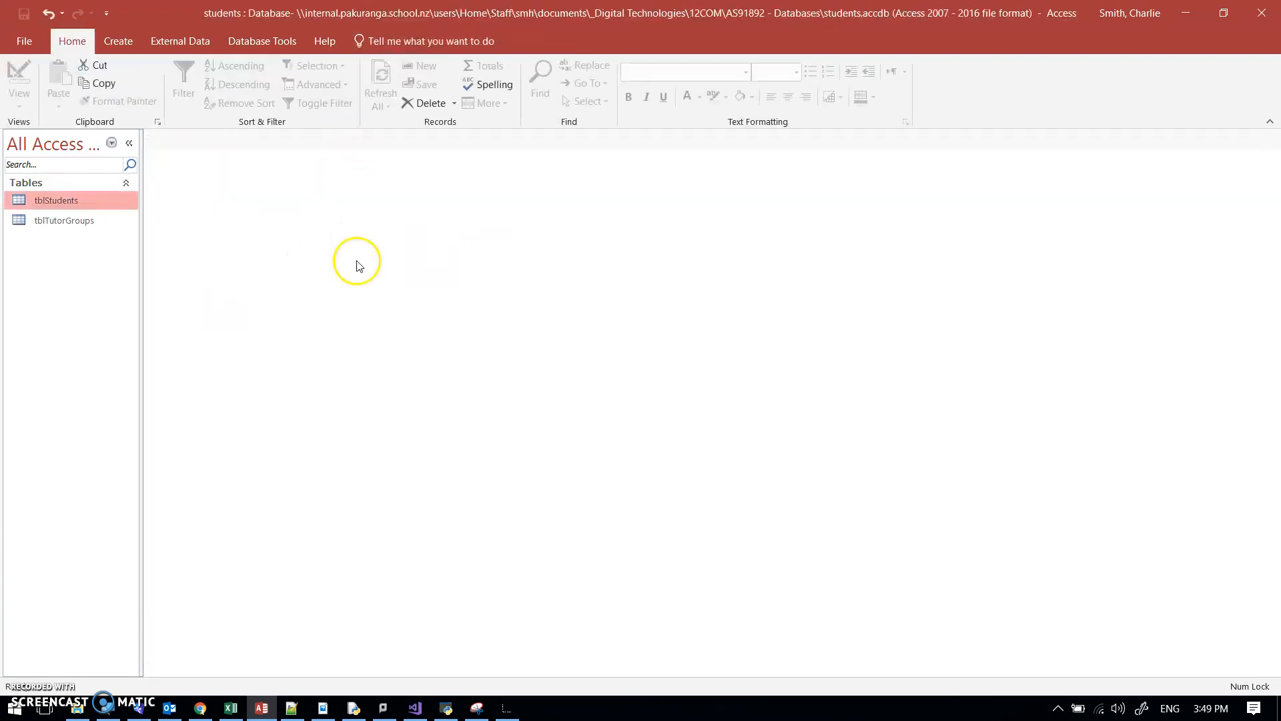
Step: Create a new query in design view containing the tables tblStudents and tblTutorGroups
left_click(127, 41)
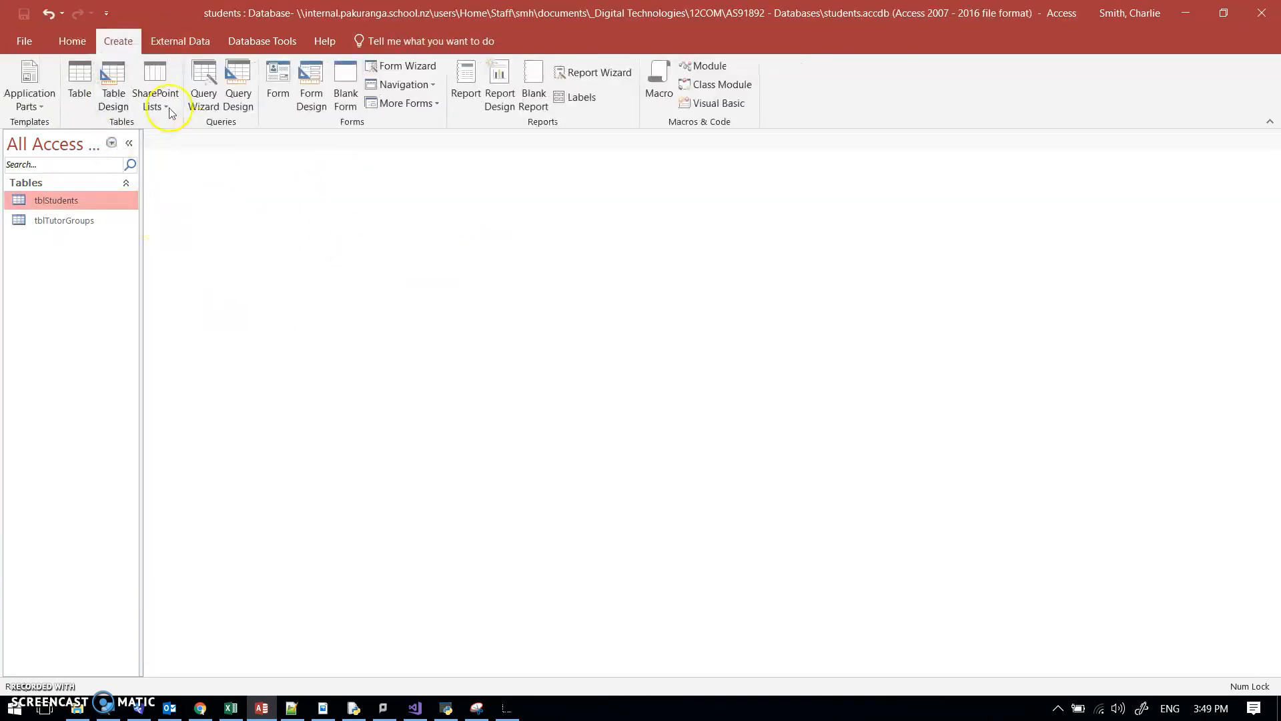
left_click(238, 88)
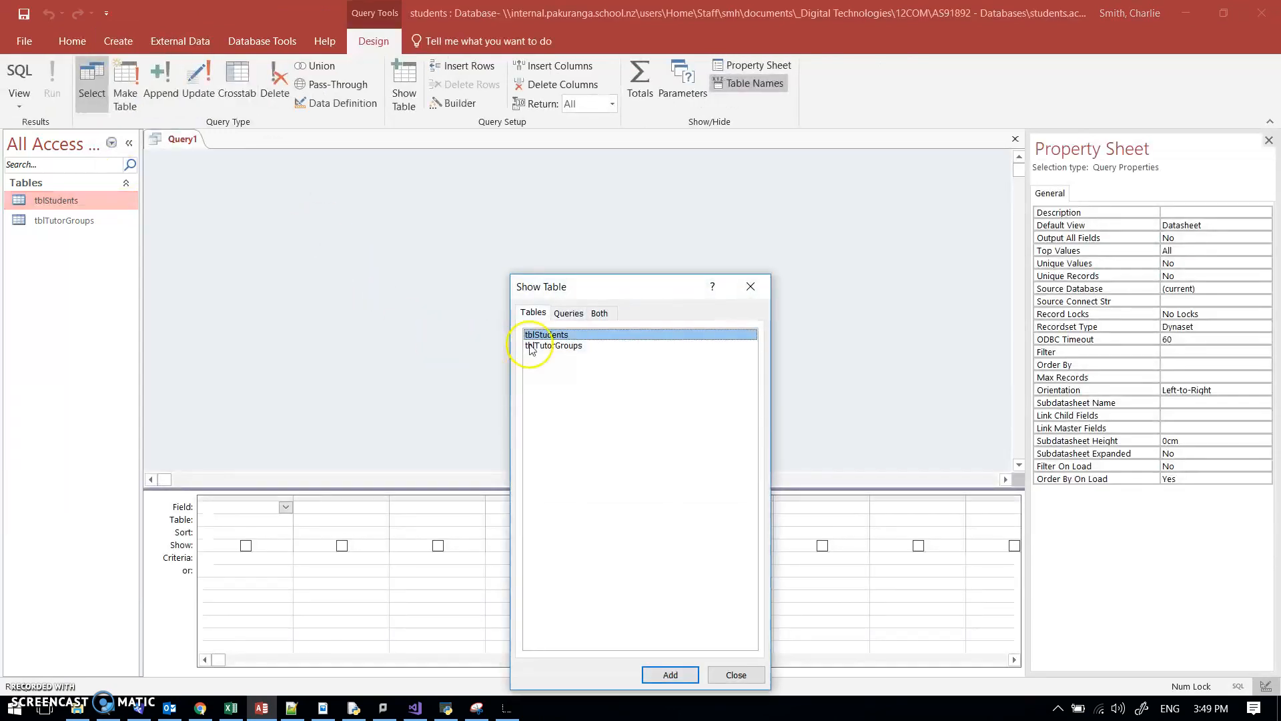
double_click(580, 334)
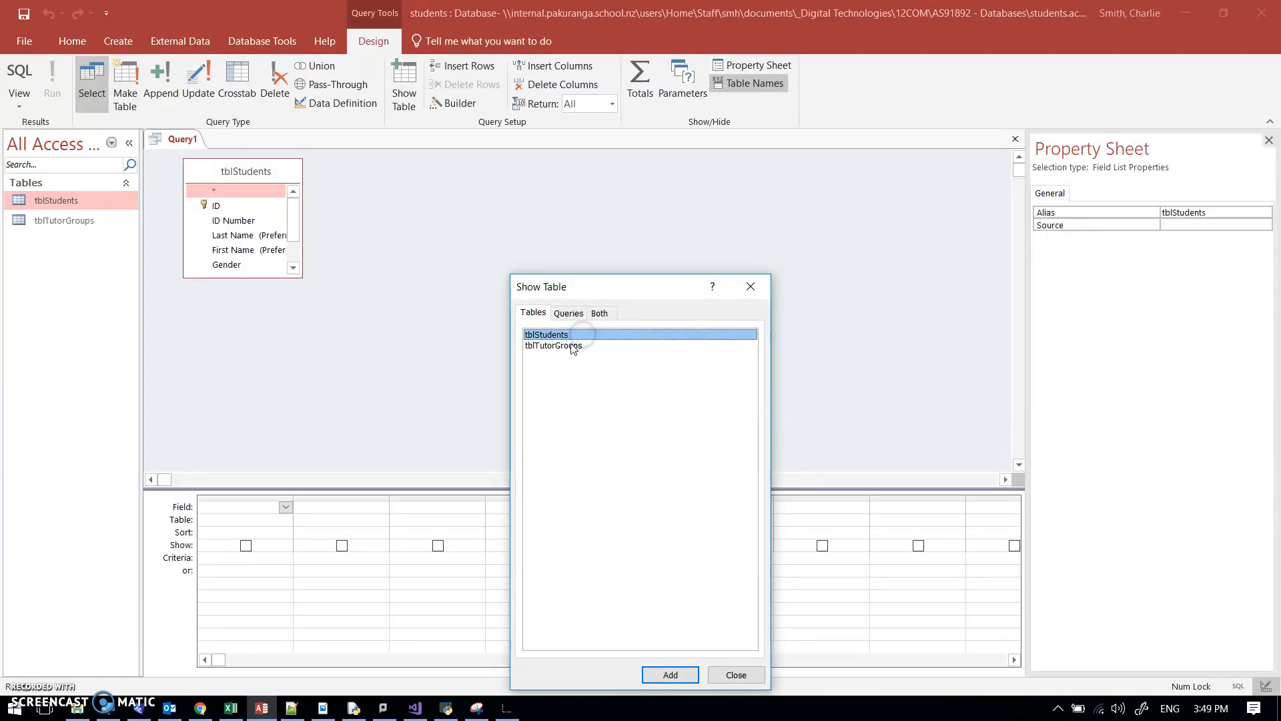
double_click(573, 347)
left_click(737, 674)
left_click(555, 371)
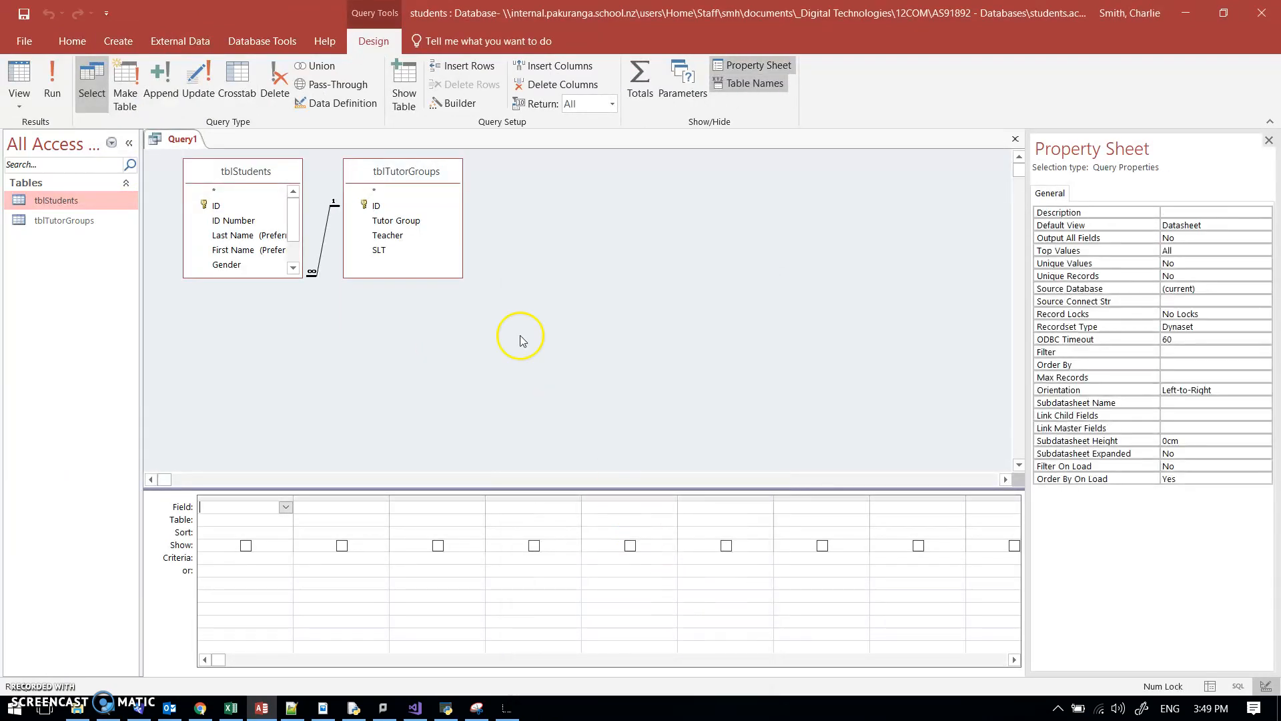
Step: Add Last Name (Preferred), First Name (Preferred), Tutor Group, Teacher and SLT to the query and show its results
left_click_drag(270, 278, 270, 357)
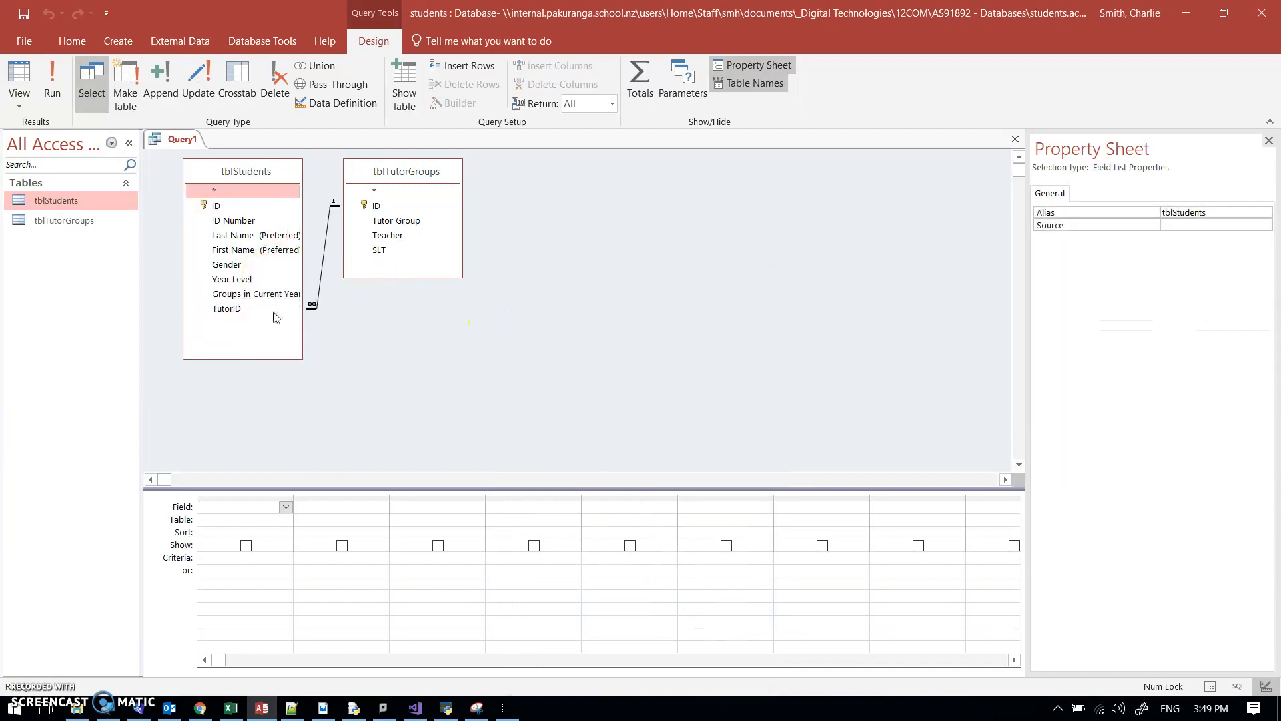
double_click(272, 236)
double_click(270, 251)
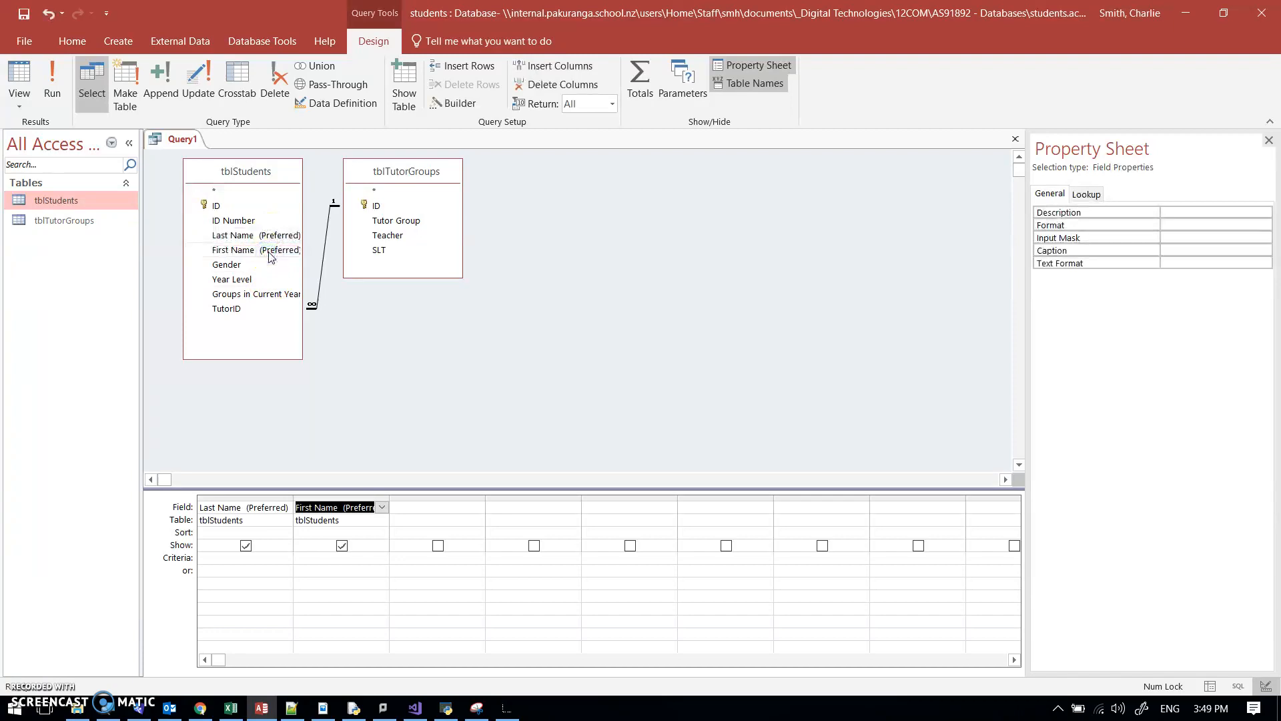
double_click(402, 222)
left_click(400, 236)
double_click(400, 236)
double_click(385, 250)
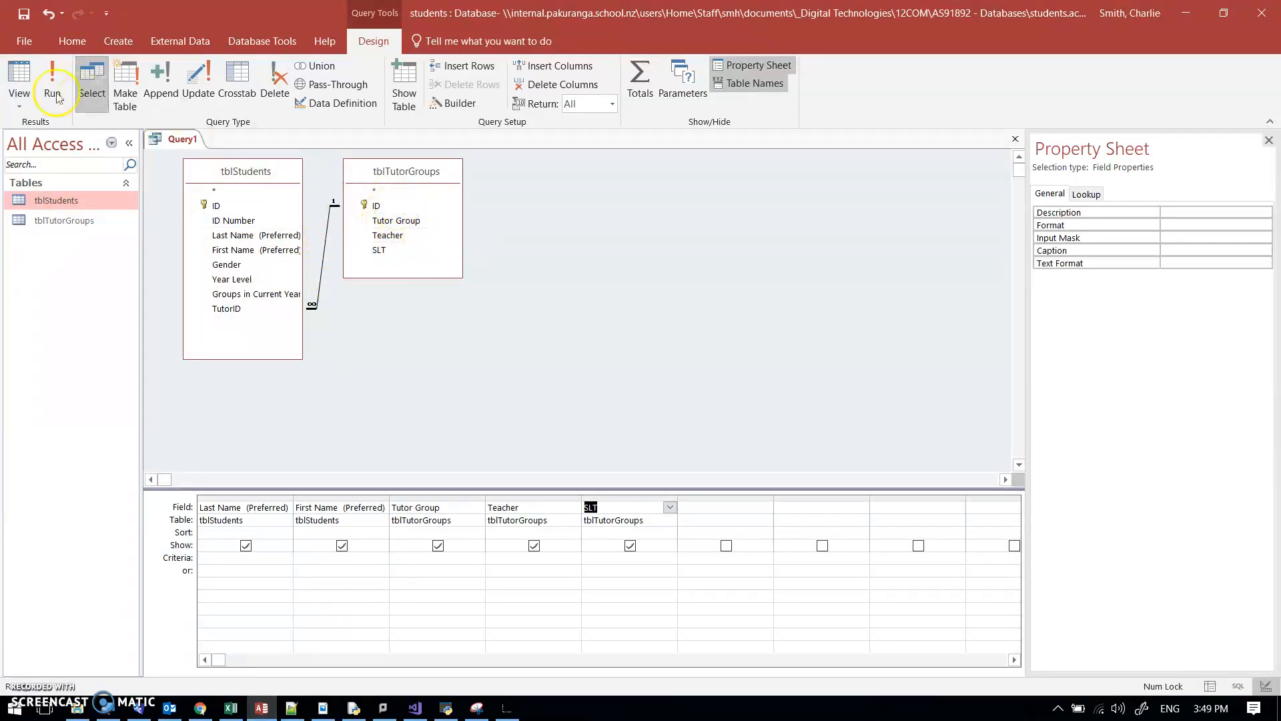
left_click(15, 75)
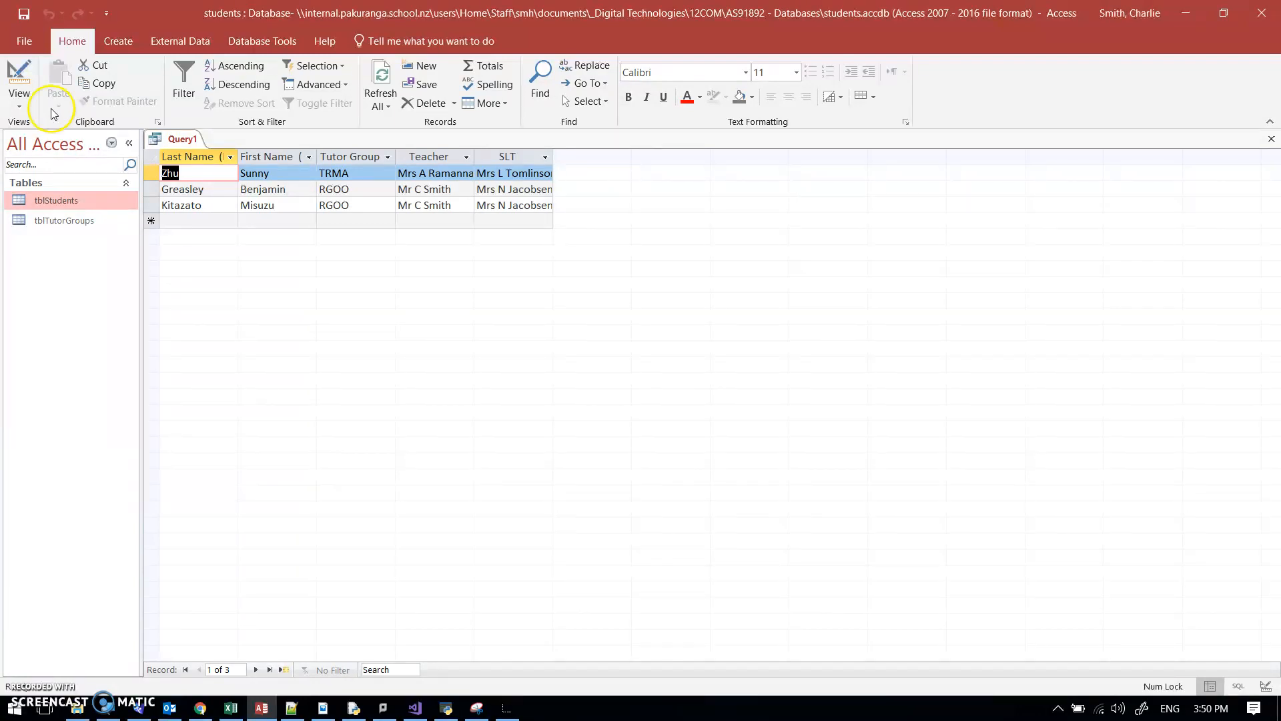
Step: Look at the source spreadsheet in Excel again and return to Access to display the table relationships
left_click(230, 707)
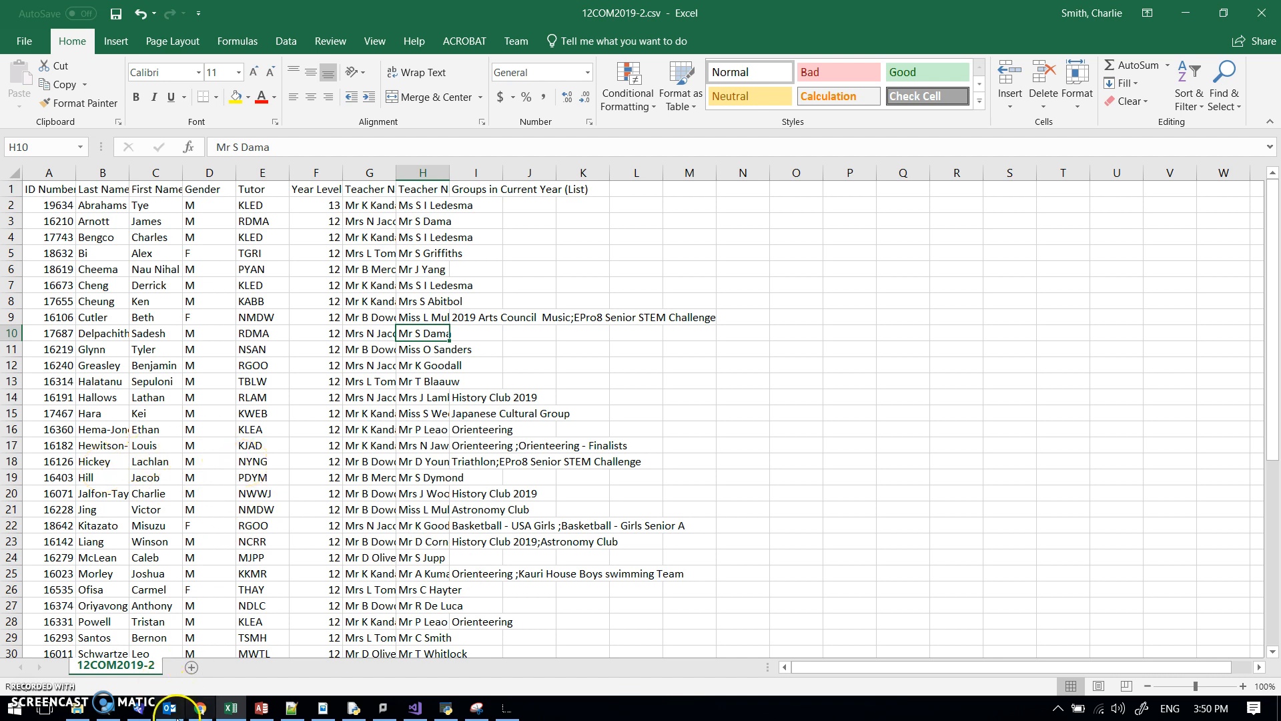
left_click(261, 707)
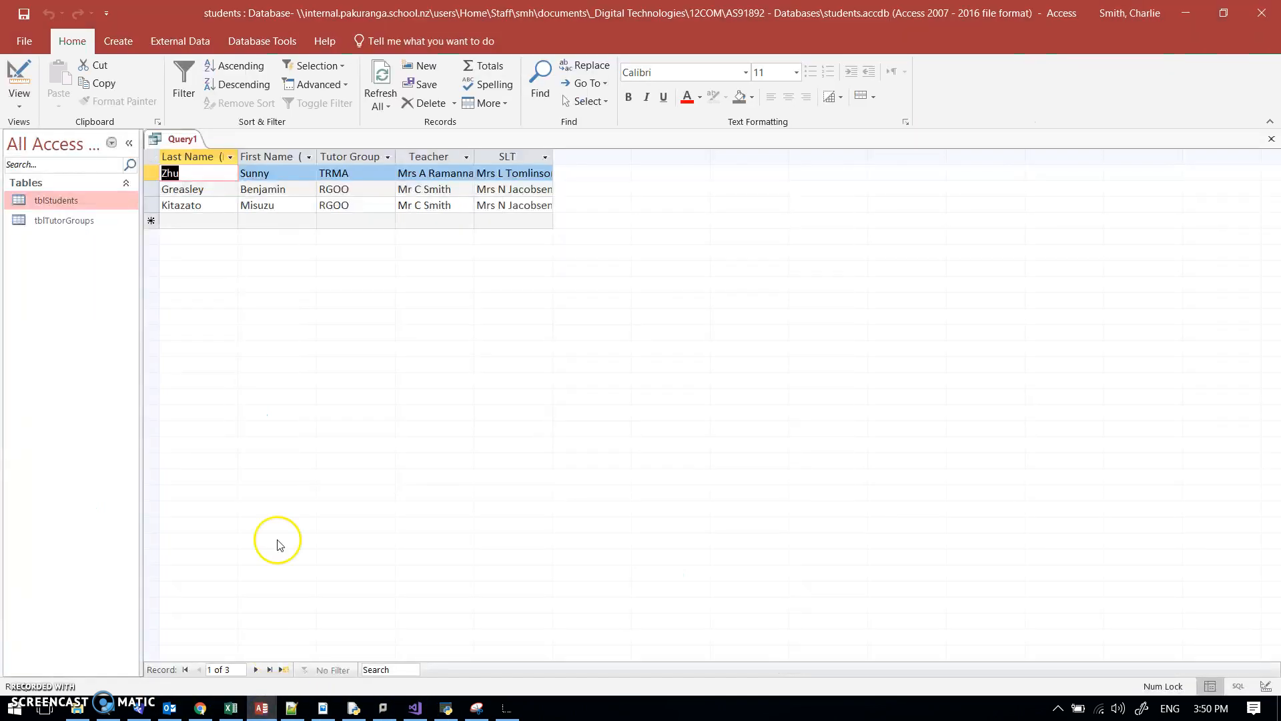
left_click(261, 44)
left_click(189, 83)
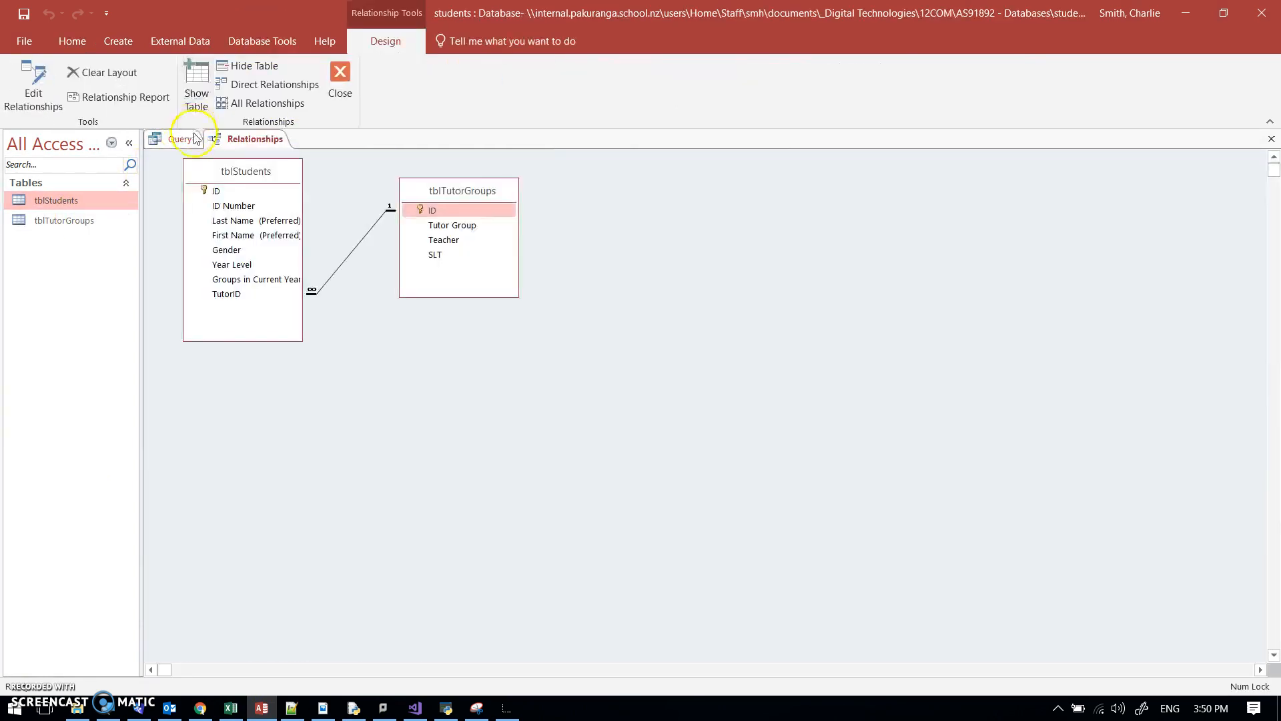